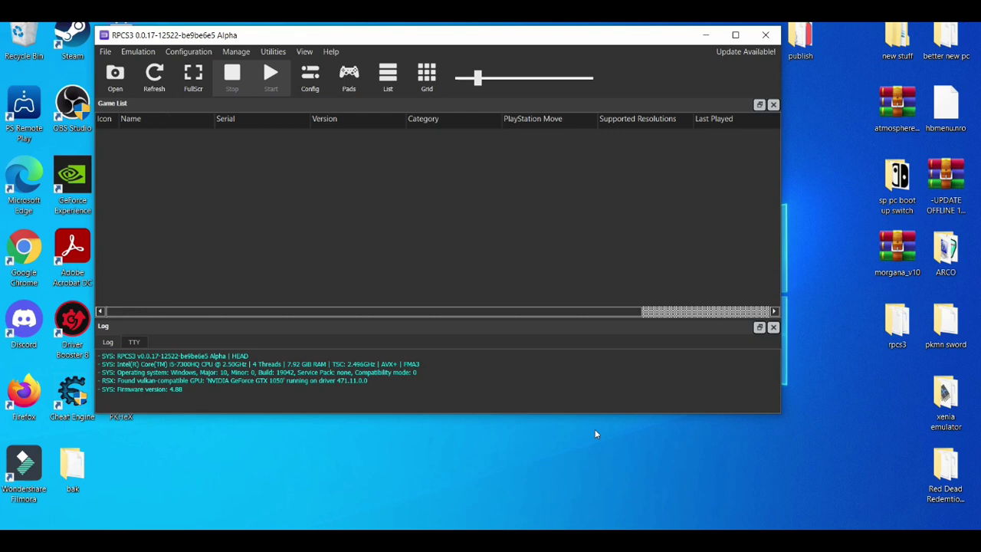
In the RPCS3 configuration, set the GPU renderer to Vulkan and the graphics device to NVIDIA GeForce GTX 1050.
click(311, 85)
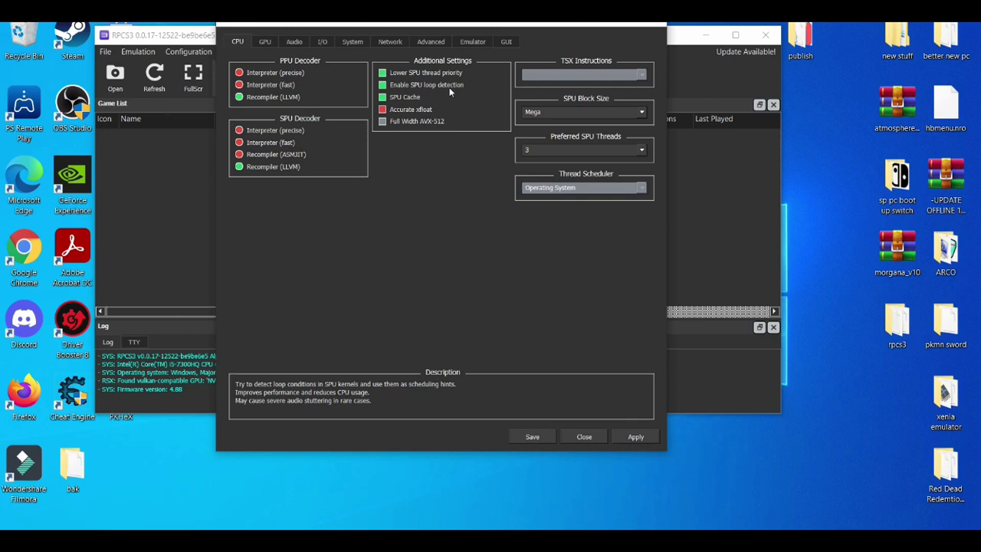
click(264, 41)
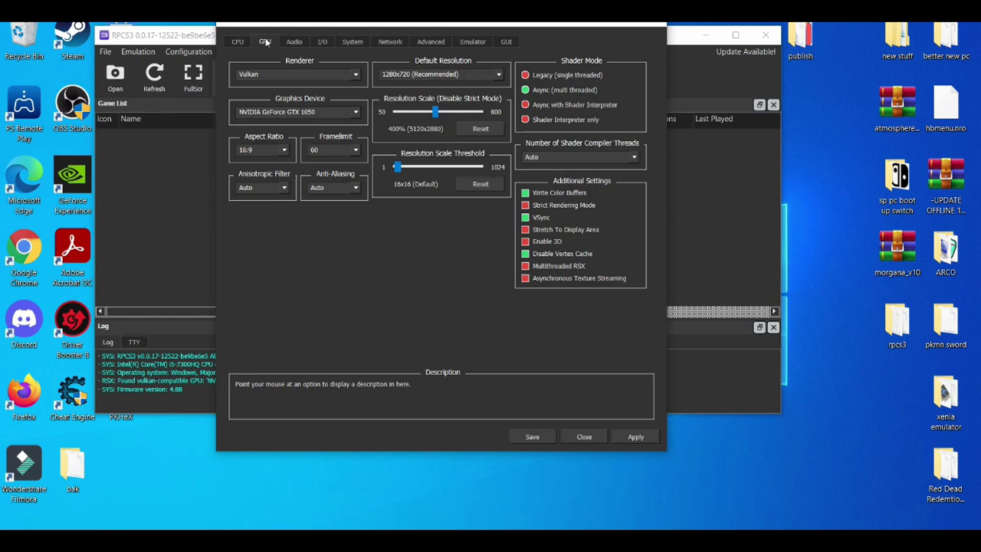
click(298, 73)
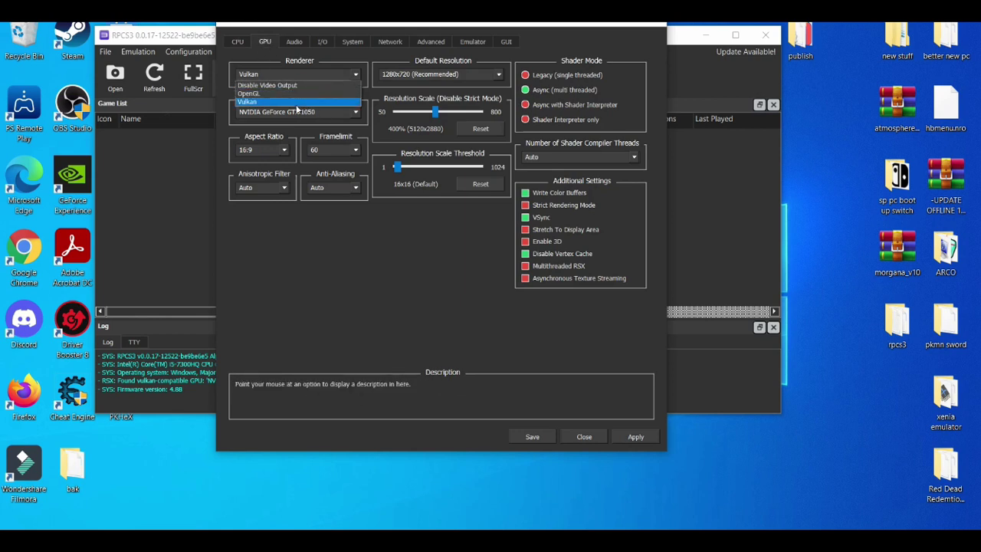
click(297, 108)
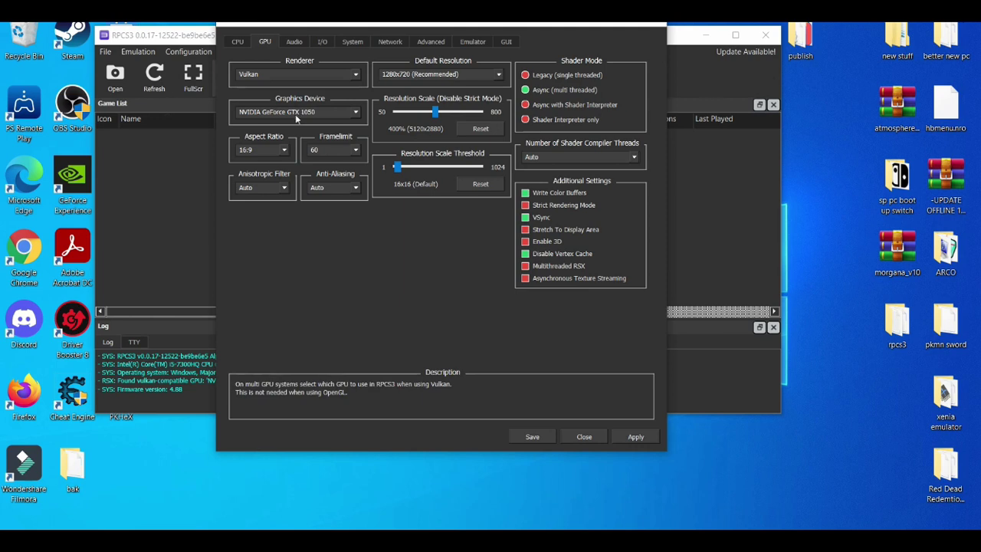
click(297, 112)
click(294, 123)
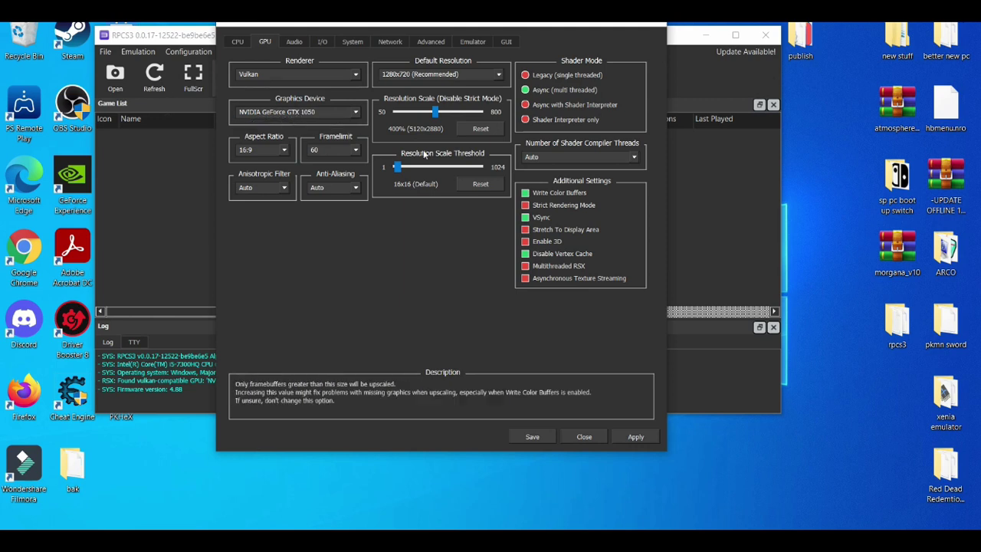
Reset the resolution scale to its 100% default and set the frame limit to 60.
click(481, 130)
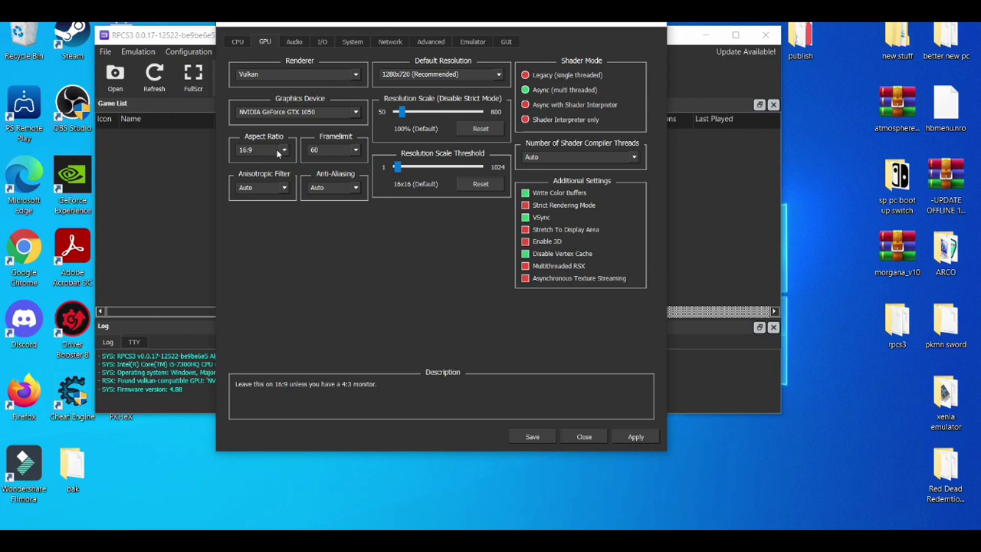
click(346, 154)
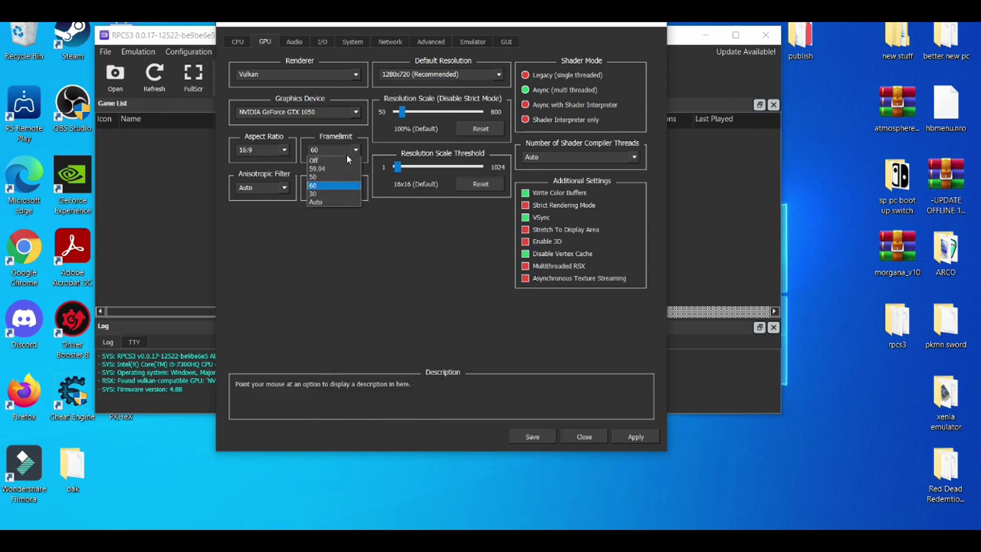
click(327, 189)
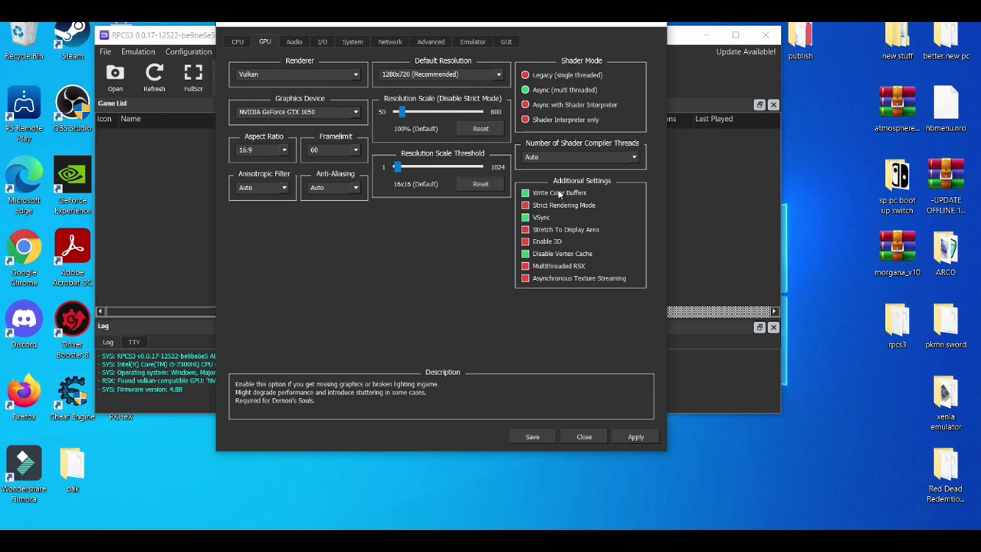
Check the Vulkan Queue Scheduler options in the advanced settings.
click(424, 44)
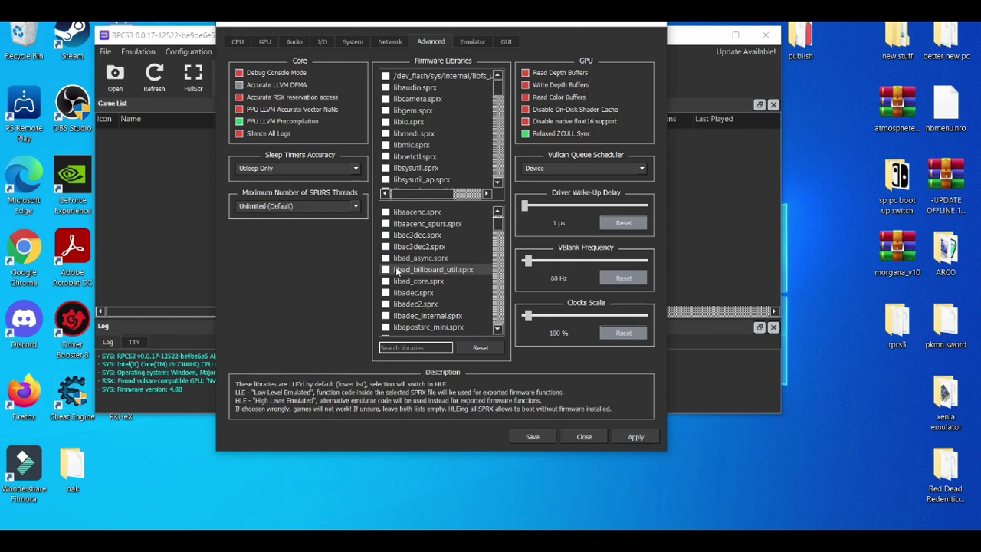
click(577, 167)
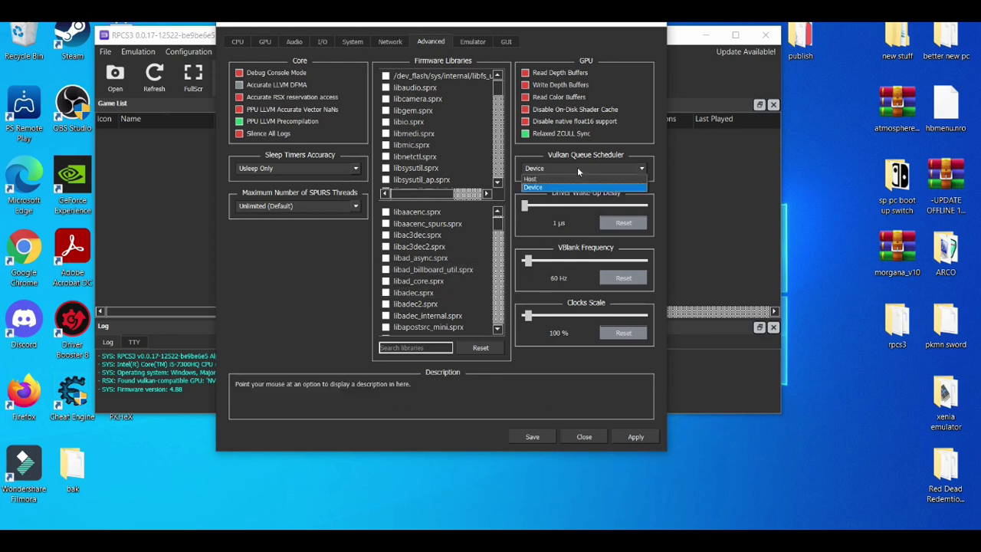
click(577, 167)
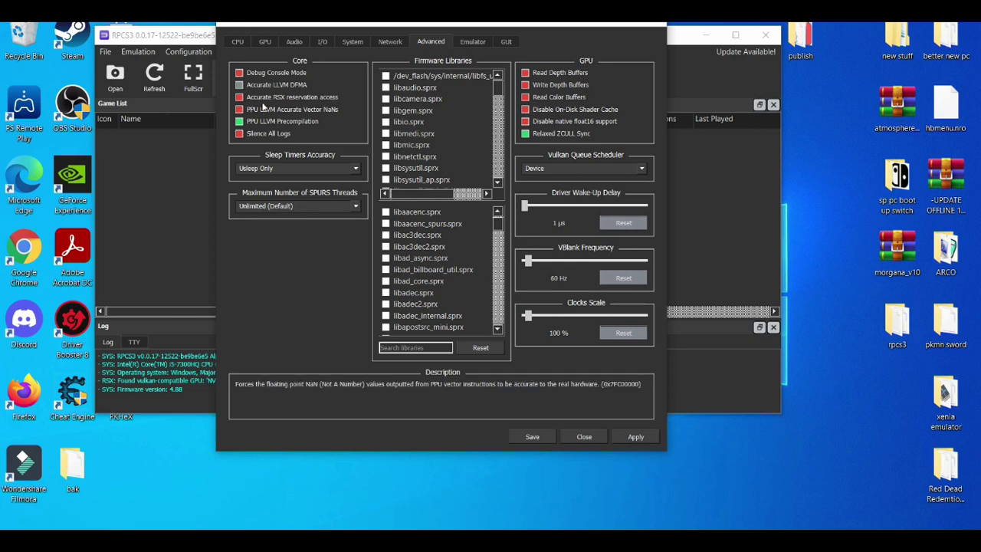
Set the CPU's preferred SPU threads to 2 and the SPU block size to Mega, and save the configuration.
click(238, 42)
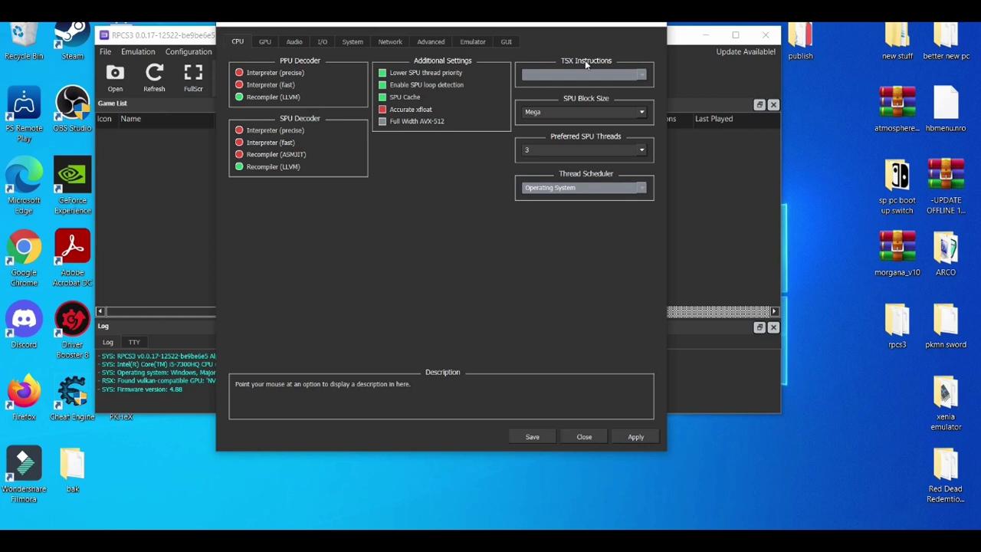
click(592, 152)
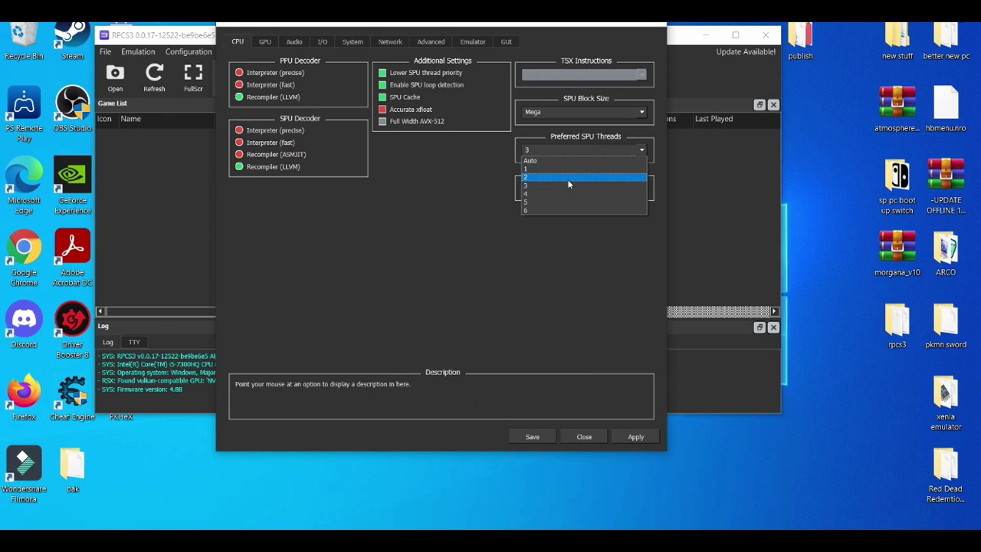
click(569, 177)
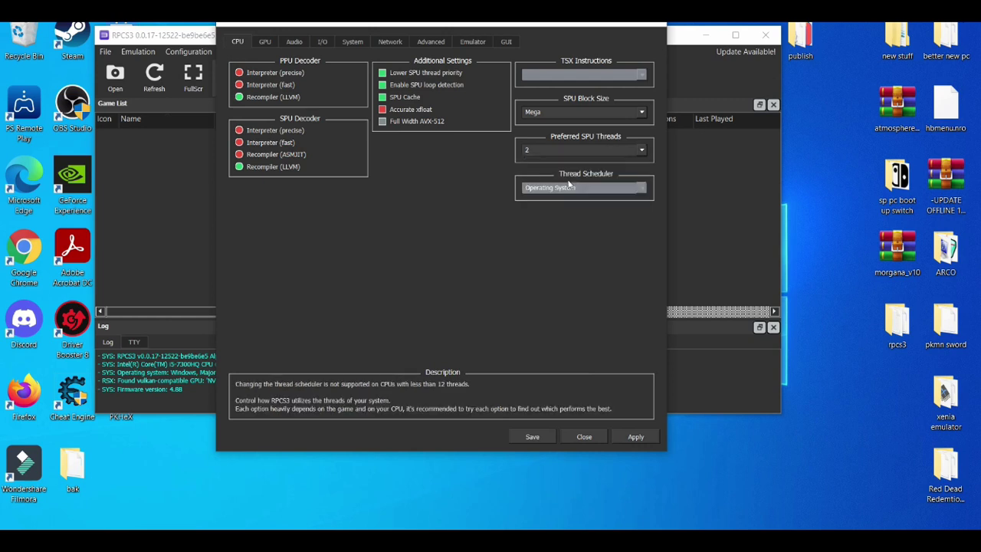
click(602, 115)
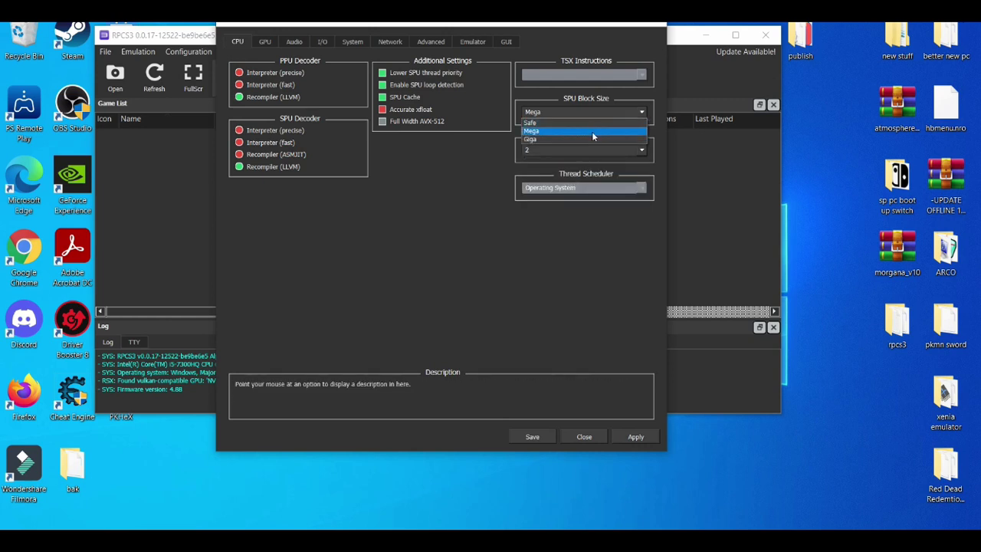
click(588, 131)
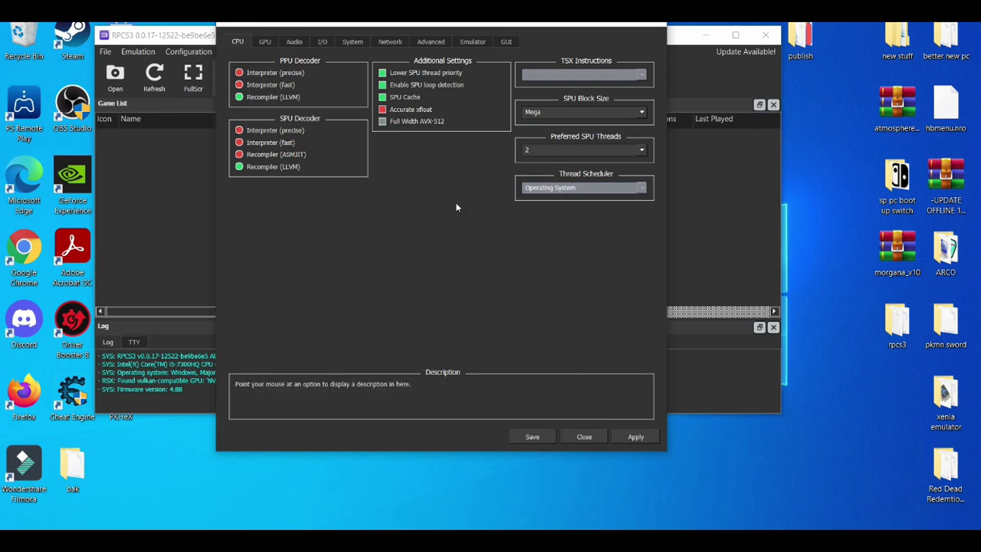
click(533, 436)
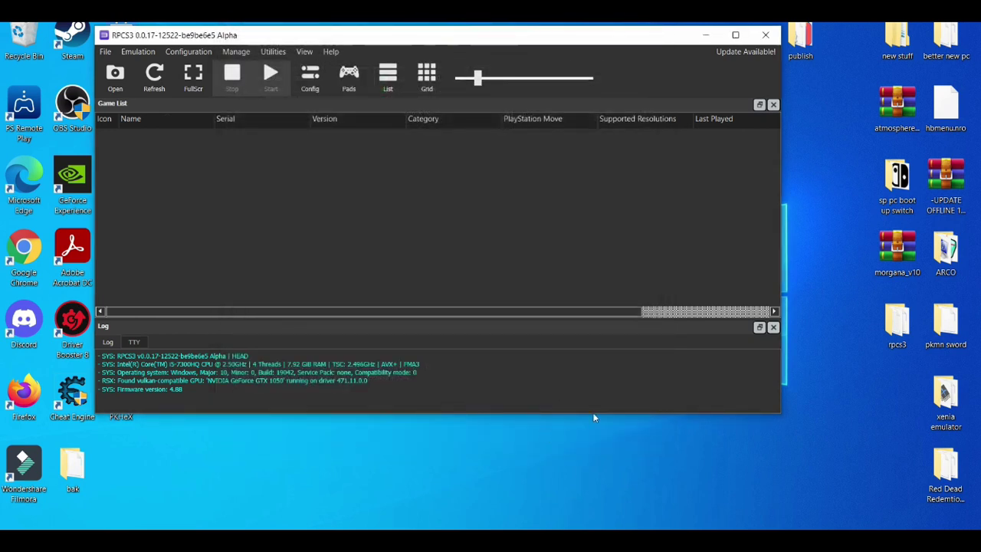
Minimize RPCS3 and switch to NVIDIA Control Panel from the desktop, setting the PhysX processor to NVIDIA GeForce GTX 1050.
click(706, 36)
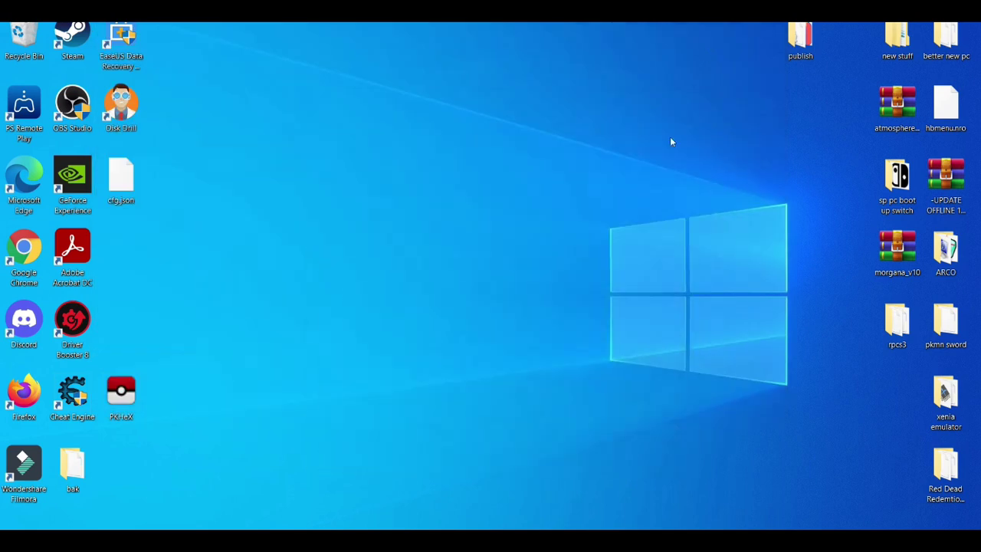
right_click(416, 169)
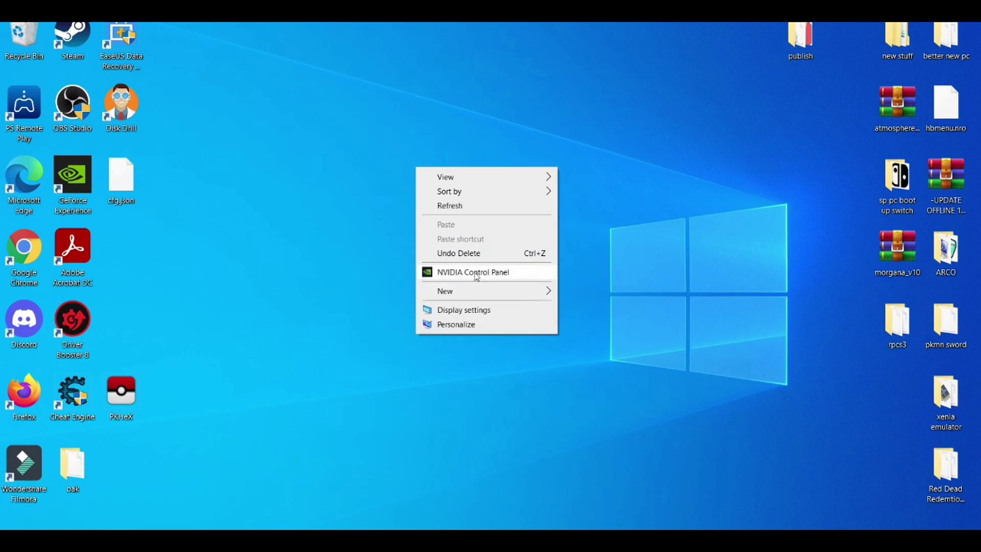
click(475, 274)
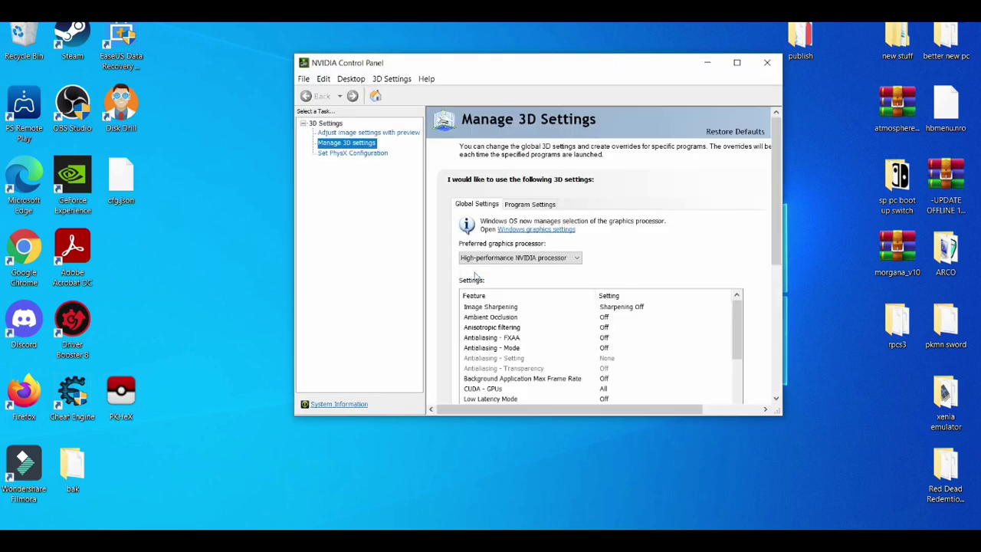
click(373, 154)
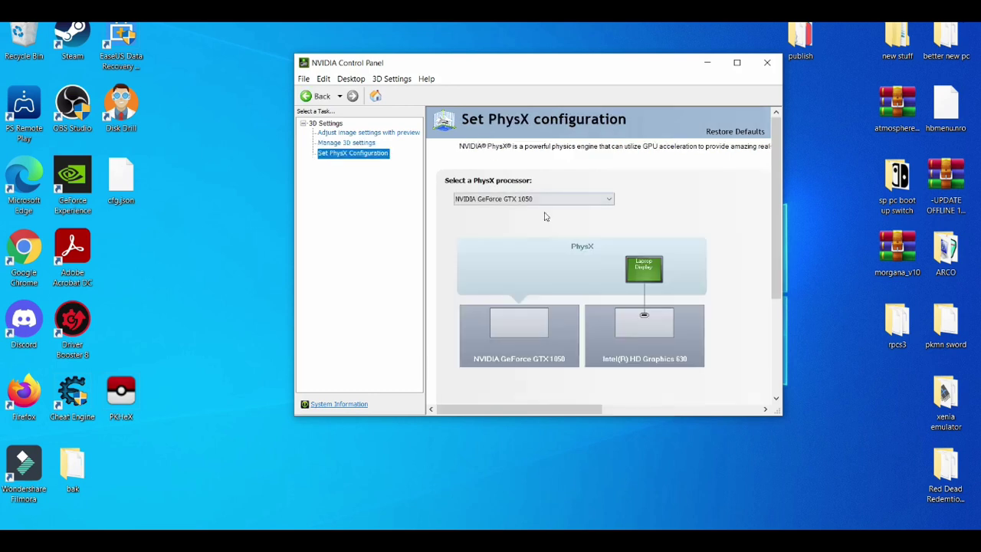
click(536, 201)
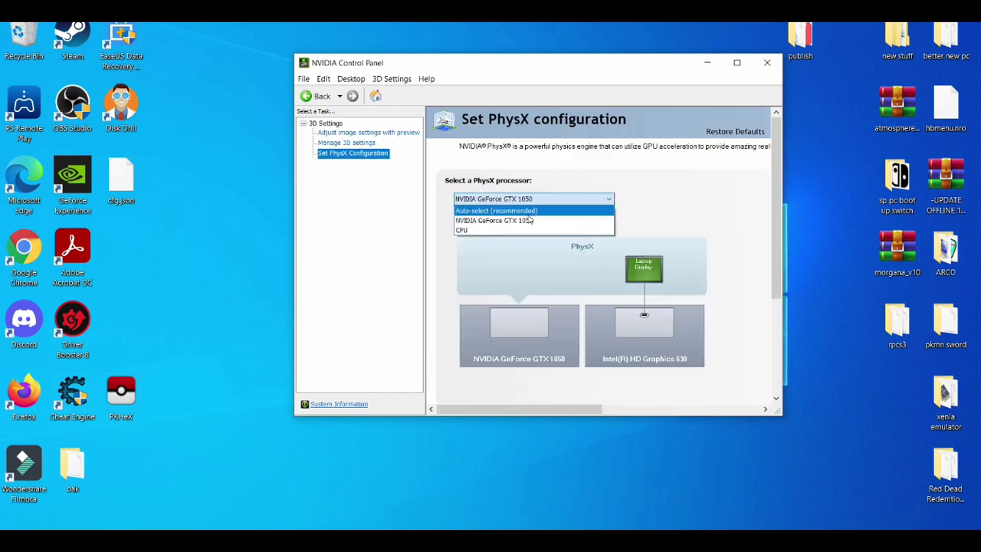
click(529, 220)
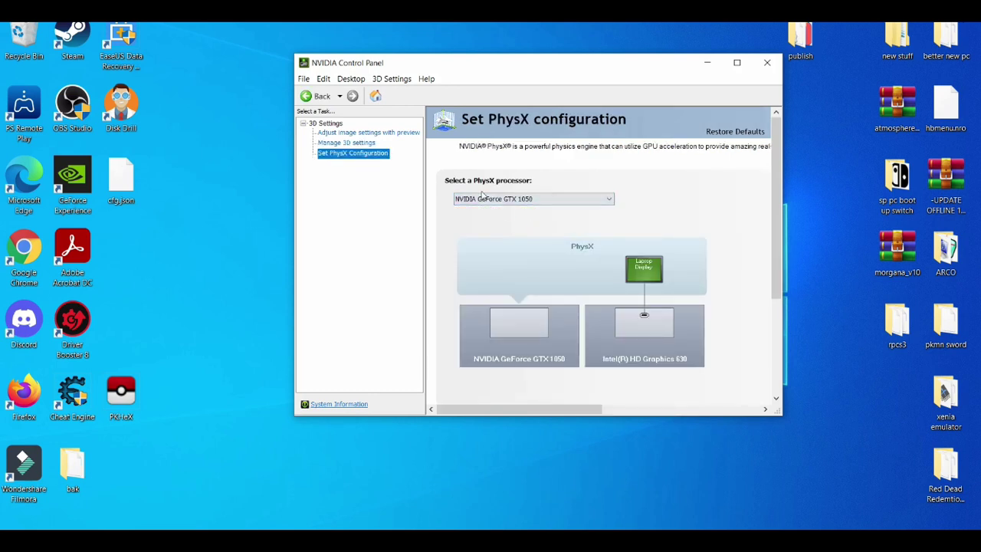
View the image settings preview, and set the global preferred graphics processor to High-performance NVIDIA processor in the 3D settings.
click(404, 134)
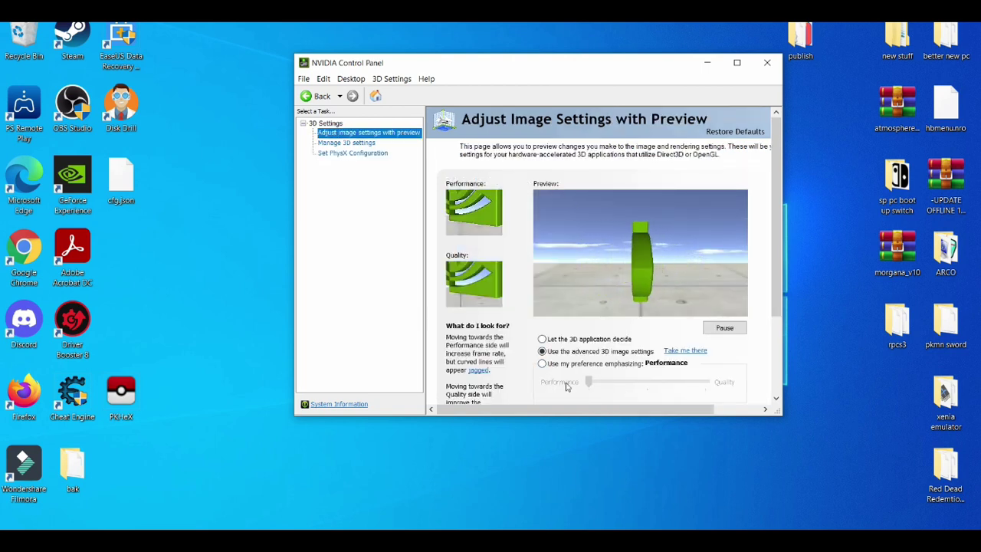
click(346, 142)
click(551, 259)
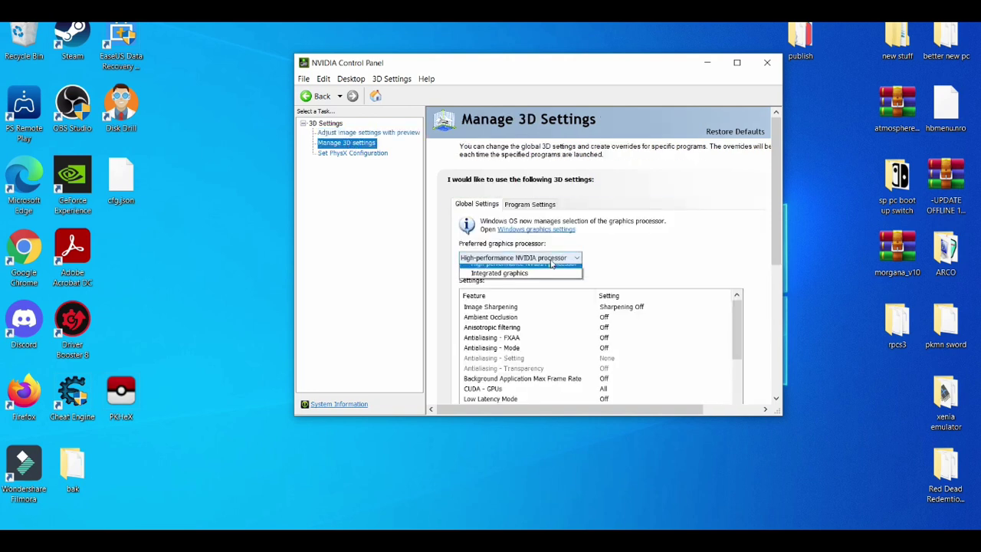
click(543, 280)
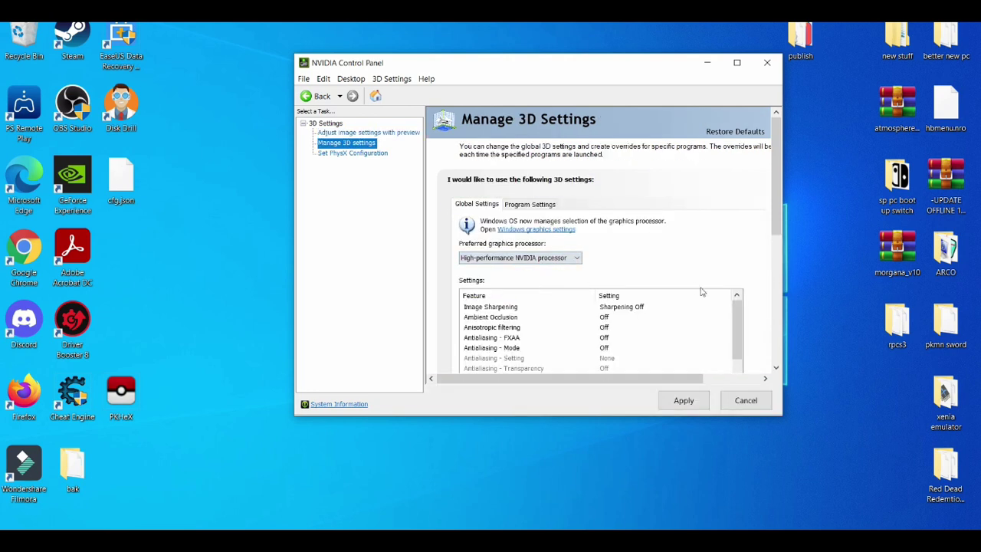
In the program-specific 3D settings, set the preselected program's preferred graphics processor to High-performance NVIDIA processor.
click(526, 202)
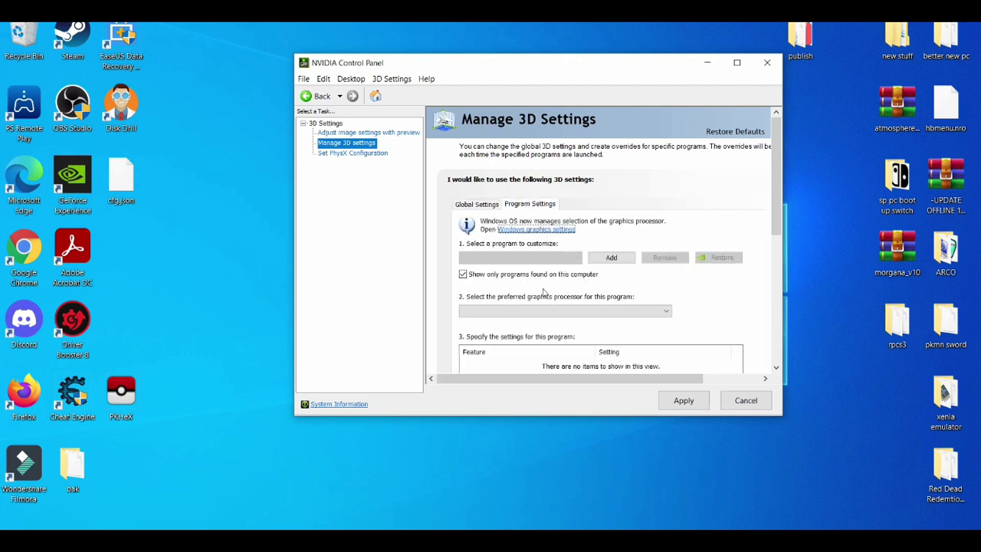
click(563, 313)
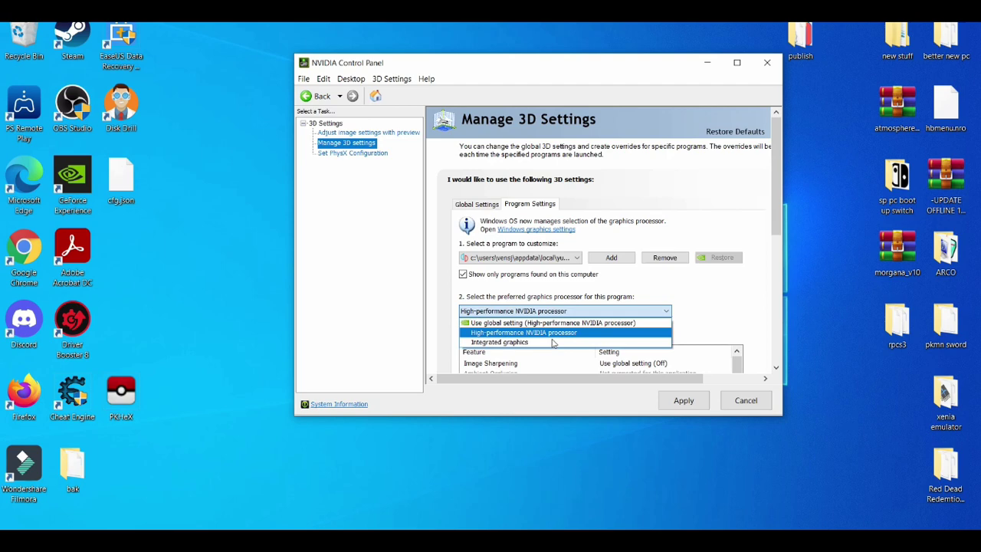
click(553, 337)
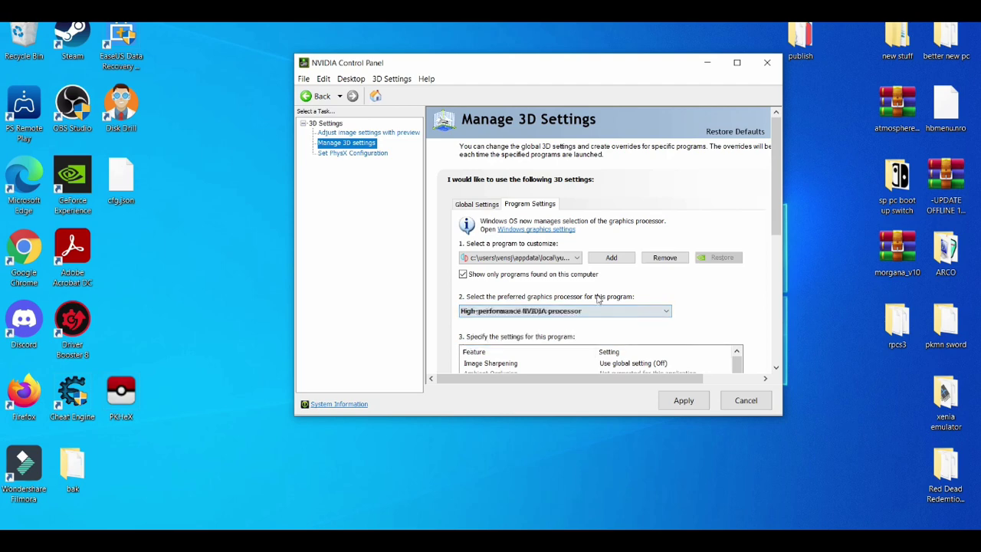
Add rpcs3 to the program-specific 3D settings, apply the changes and close NVIDIA Control Panel.
click(615, 261)
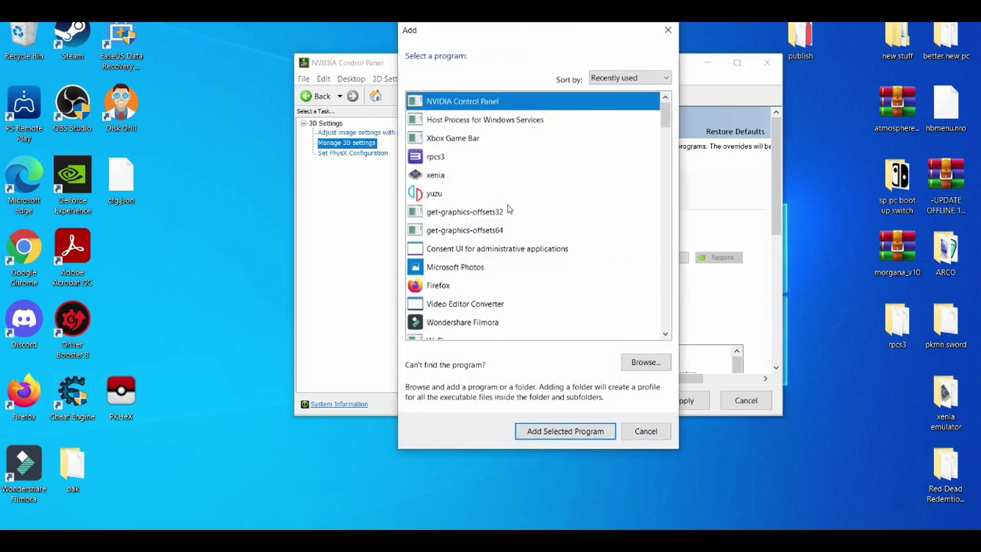
click(455, 162)
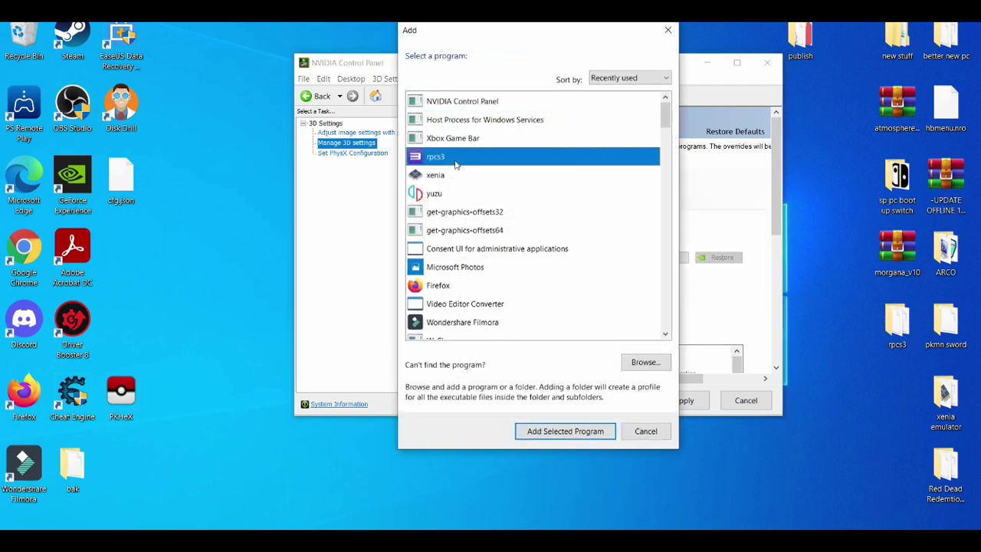
click(563, 431)
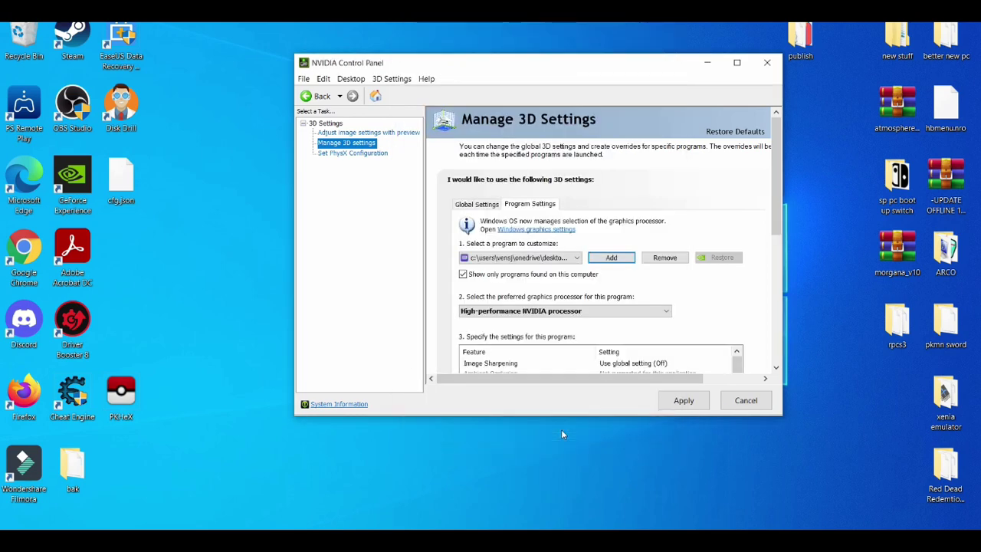
scroll(776, 201, down, 2)
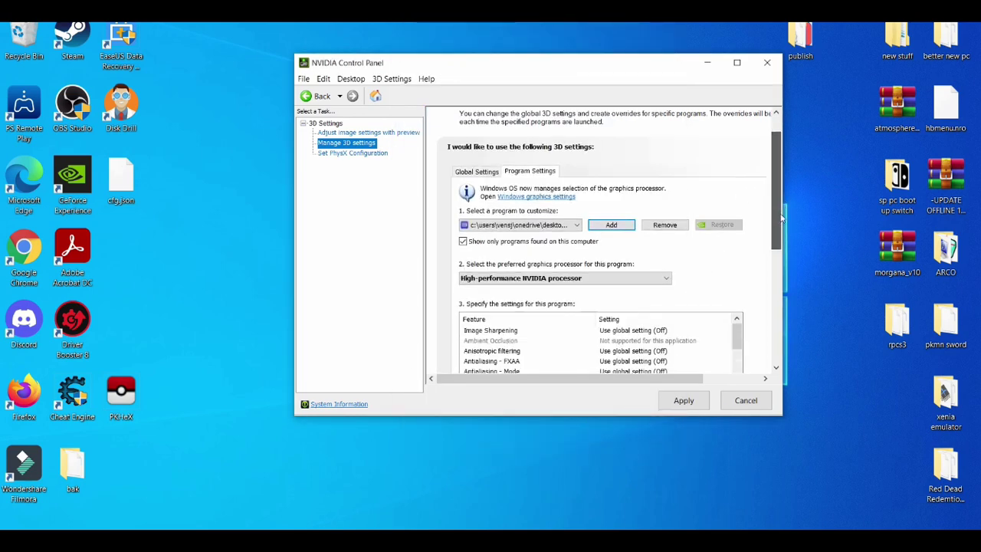
click(684, 404)
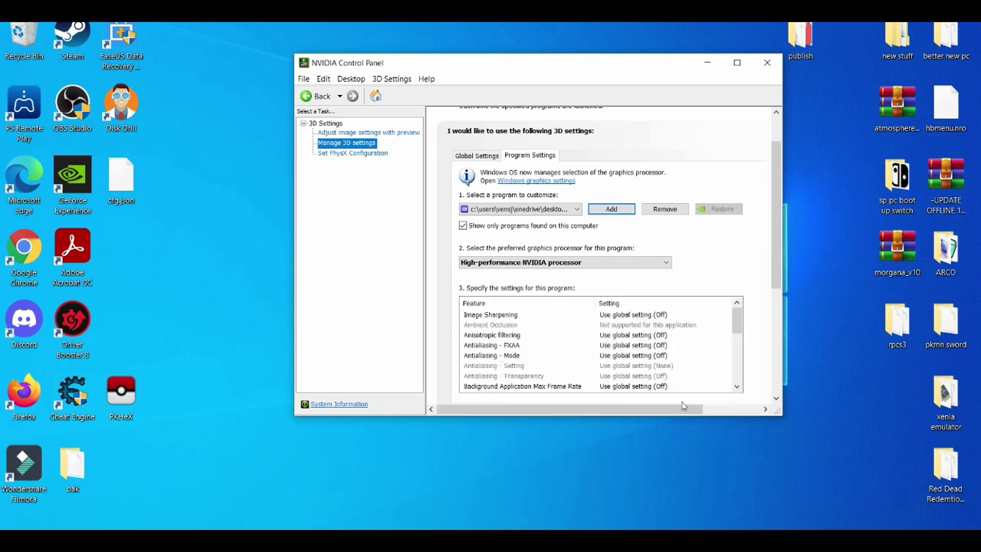
click(768, 62)
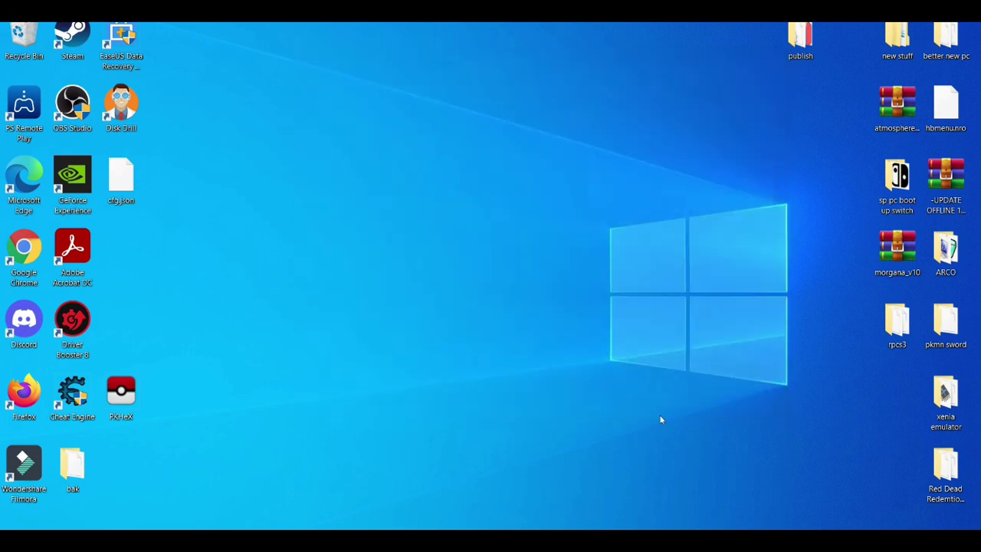